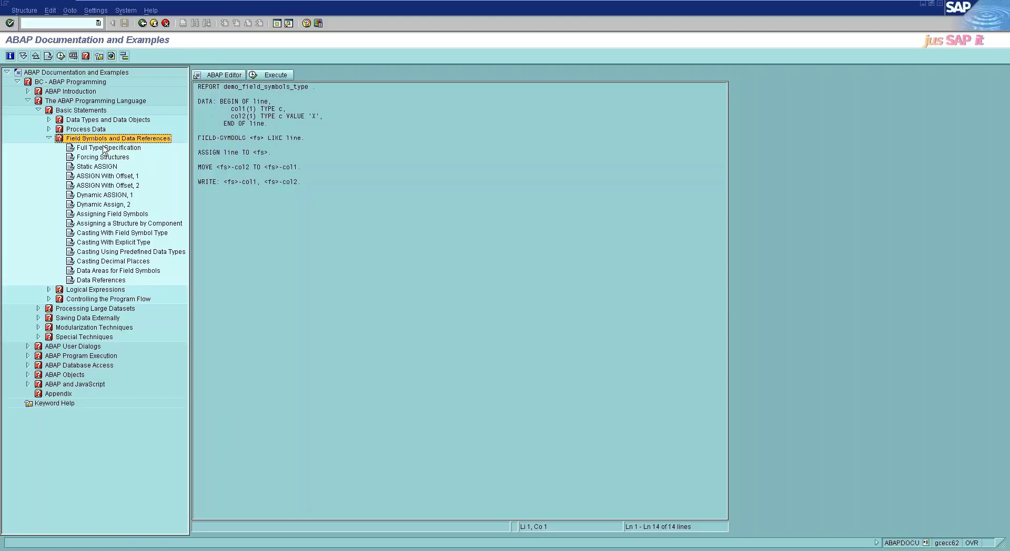
- Load the Full Type Specification example's demo_field_symbols_type source from the Field Symbols tree
{"action": "left_click", "coordinate": [104, 149]}
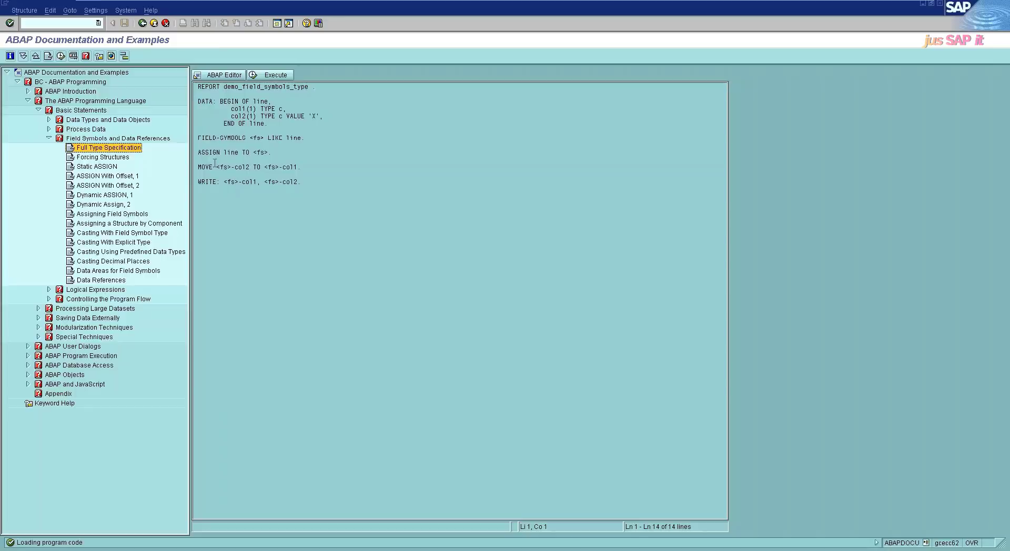
- Run the Full Type Specification example to print X X, then load the Forcing Structures source
{"action": "key", "text": "F8"}
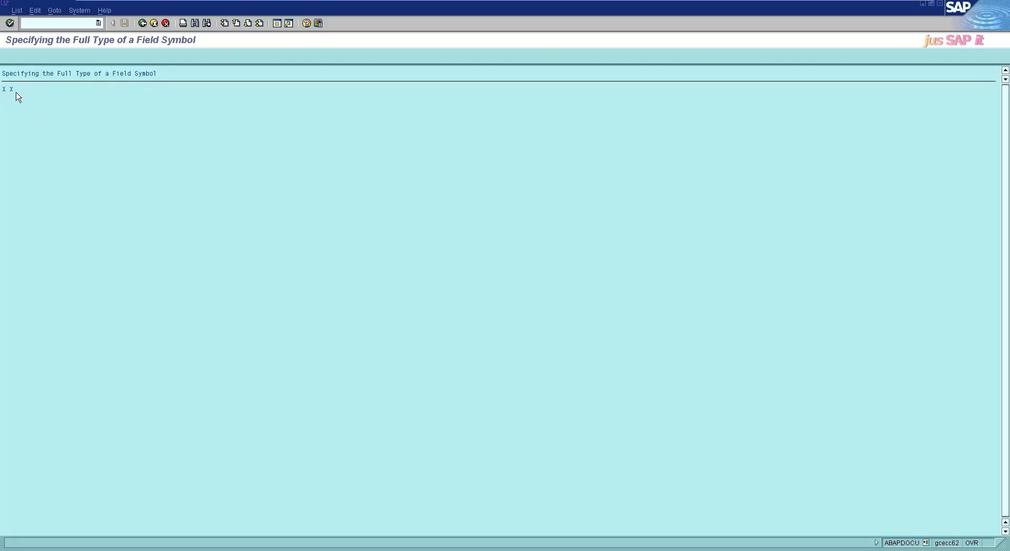
{"action": "key", "text": "F3"}
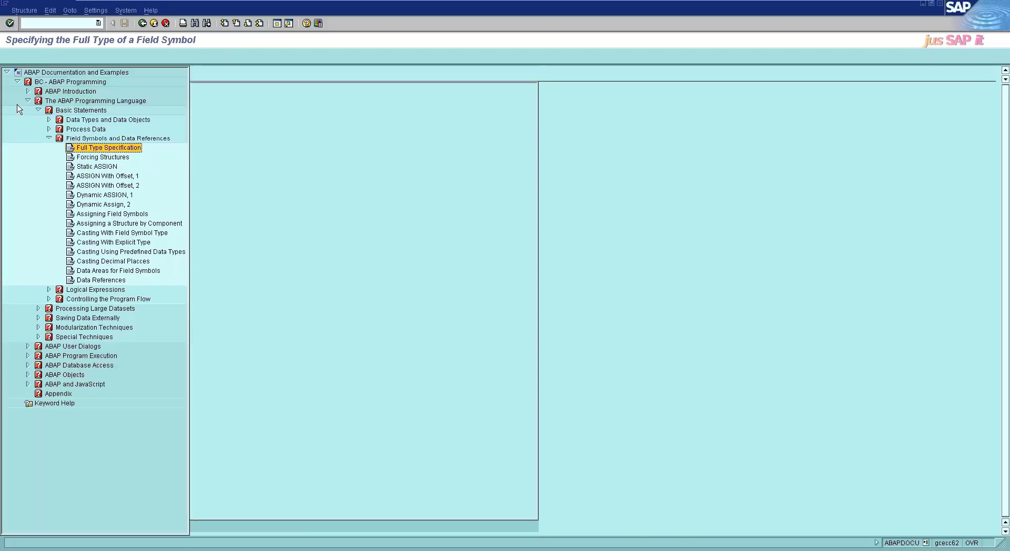
{"action": "left_click", "coordinate": [97, 159]}
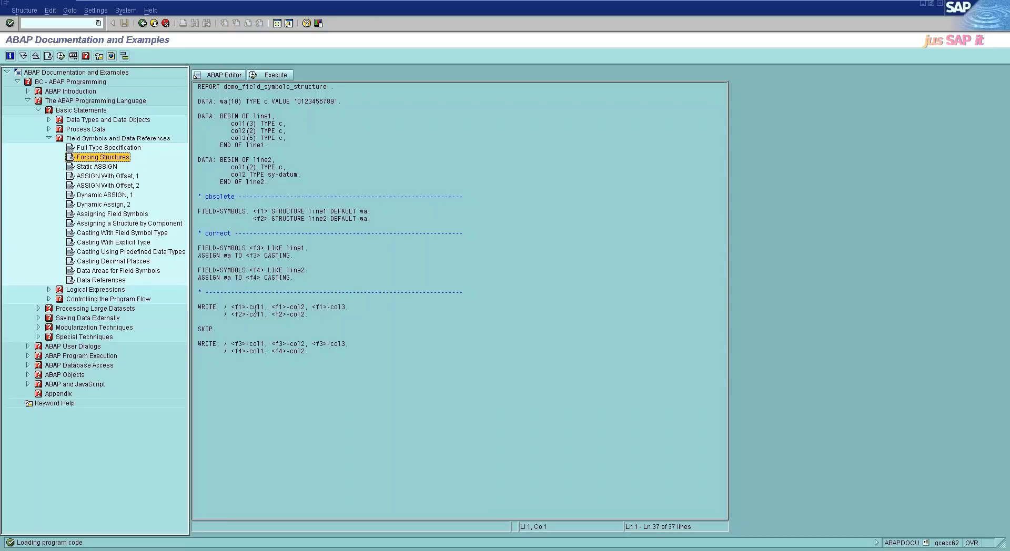
- Run the Forcing Structures example, then load the demo_field_symbols_stat_assign source for Static ASSIGN
{"action": "key", "text": "F8"}
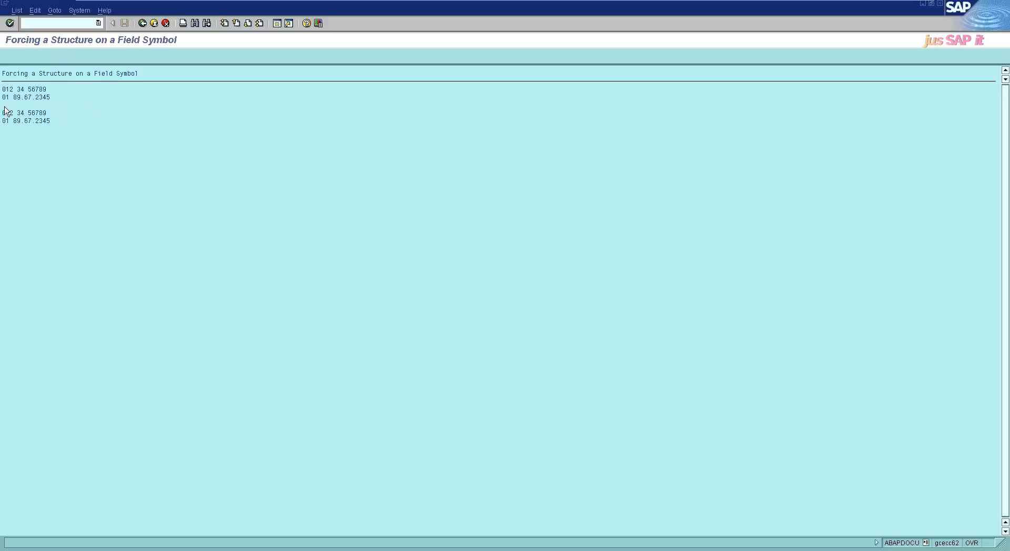
{"action": "key", "text": "F3"}
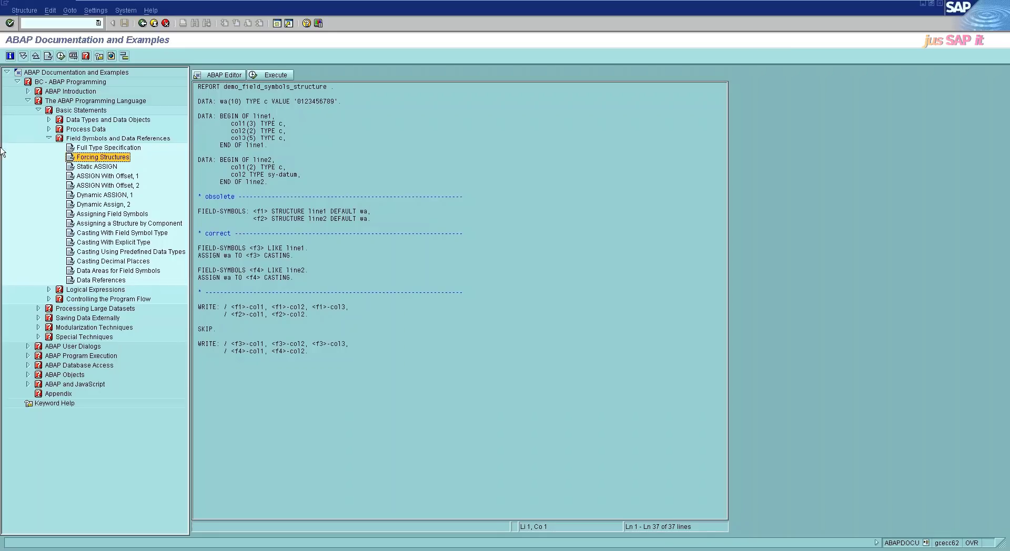
{"action": "left_click", "coordinate": [91, 167]}
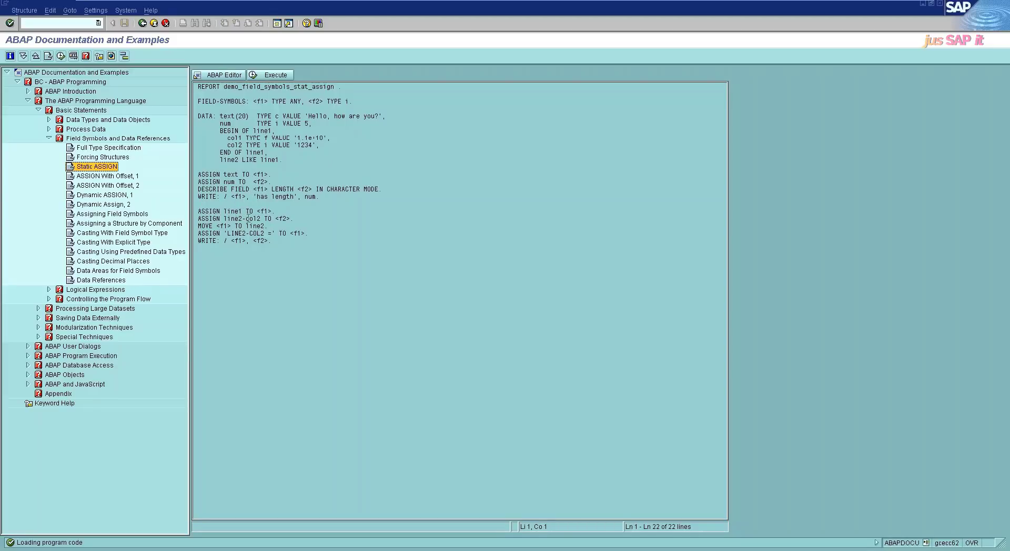
- Run Static ASSIGN to print 'Hello, how are you? has length 20', then load ASSIGN With Offset, 1
{"action": "key", "text": "F8"}
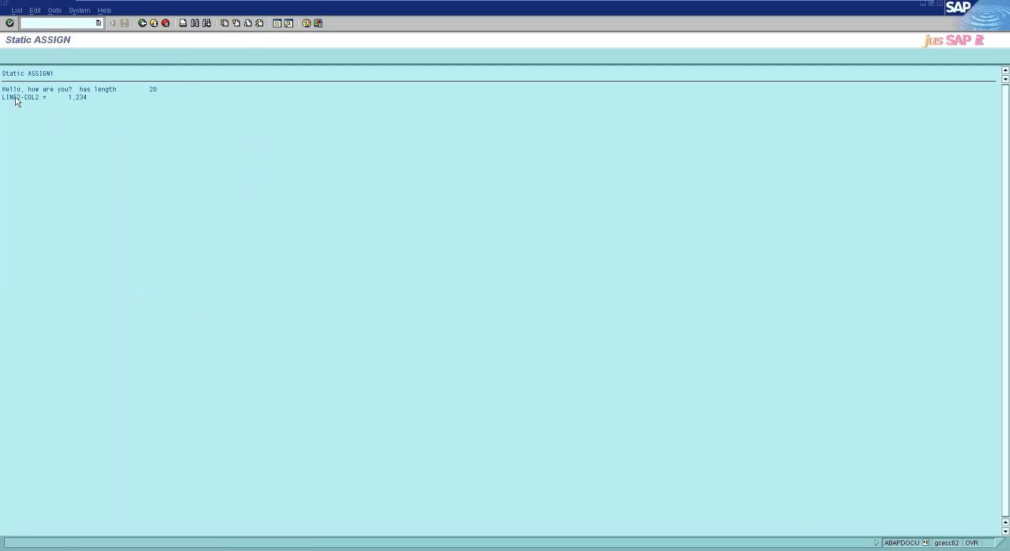
{"action": "key", "text": "F3"}
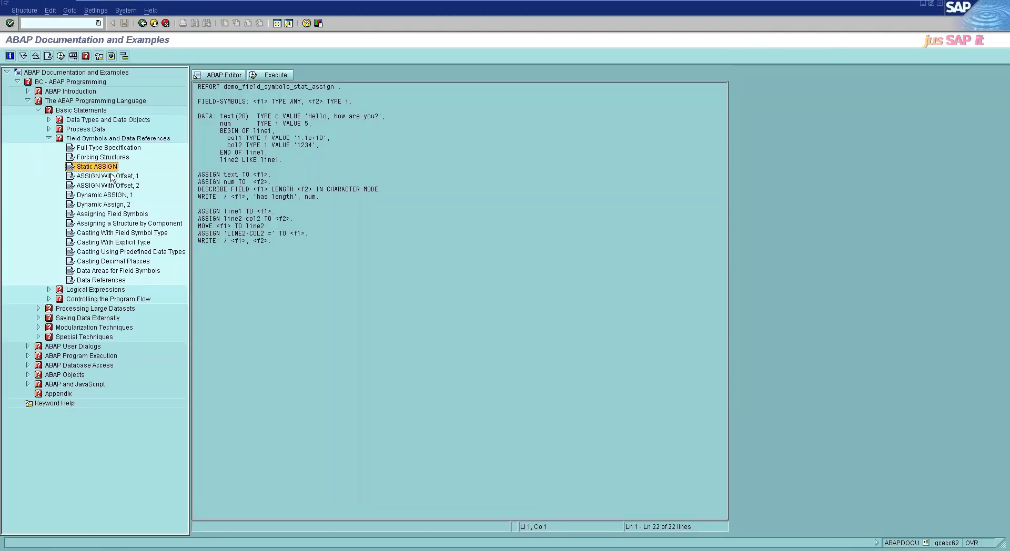
{"action": "left_click", "coordinate": [95, 177]}
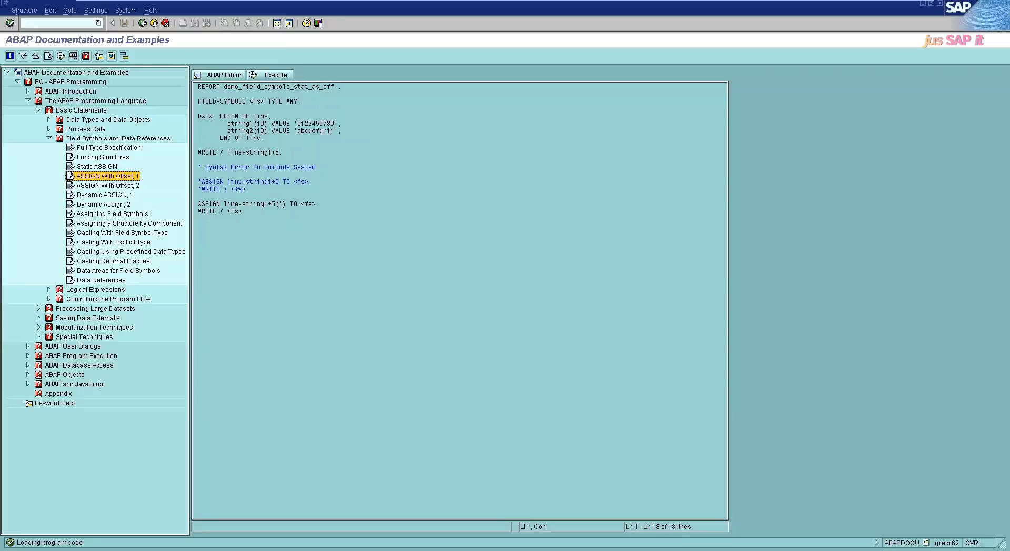
- Run ASSIGN With Offset, 1 to print 56789 twice, then load the ASSIGN With Offset, 2 source
{"action": "key", "text": "F8"}
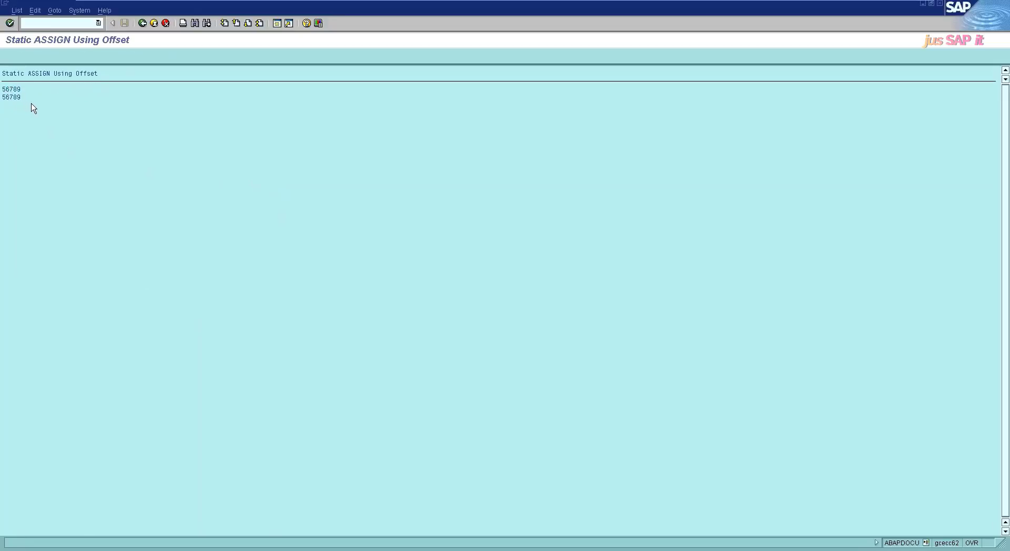
{"action": "key", "text": "F3"}
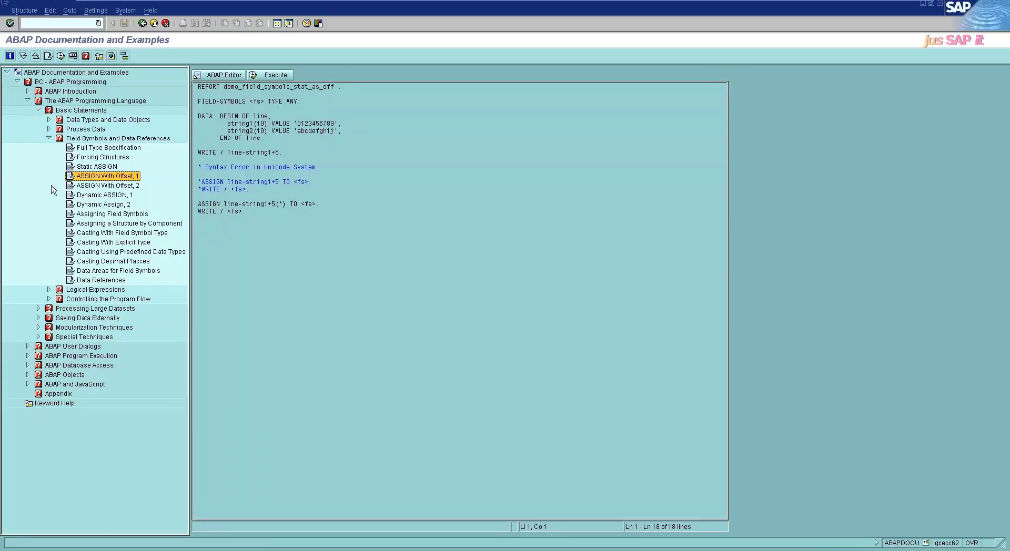
{"action": "left_click", "coordinate": [129, 187]}
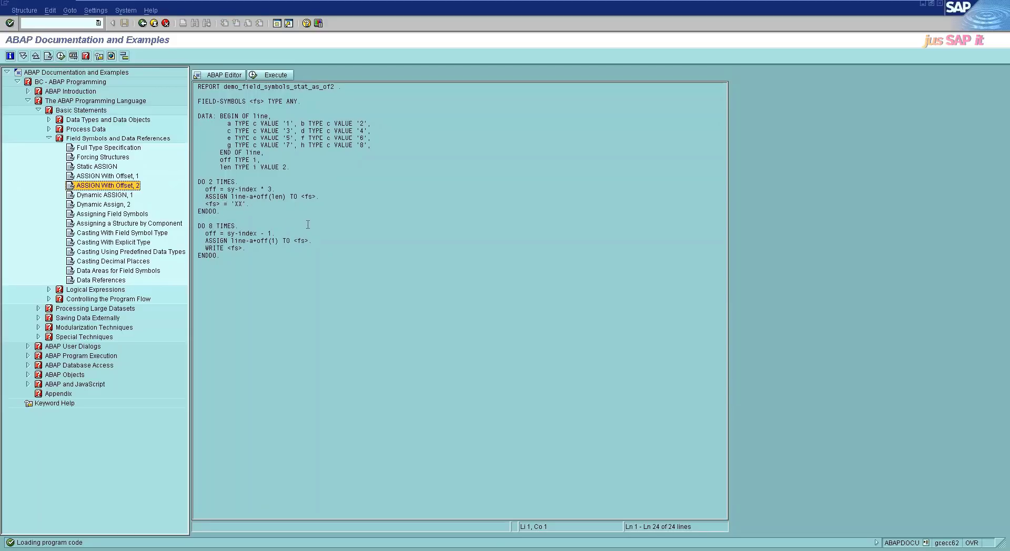
- Run the Dynamic ASSIGN, 1 example, showing the date 26.08.2018, and return to its source
{"action": "left_click", "coordinate": [98, 196]}
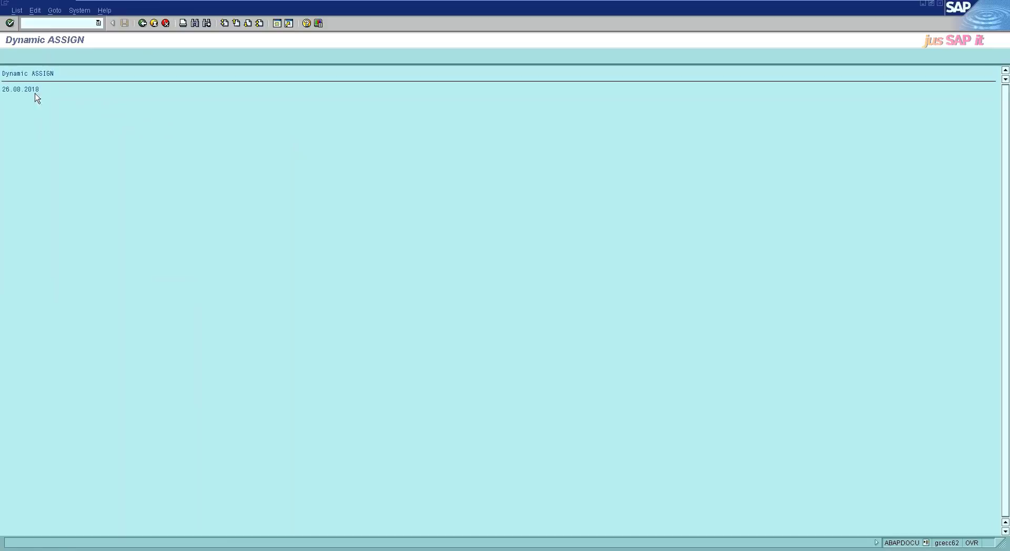
{"action": "key", "text": "F3"}
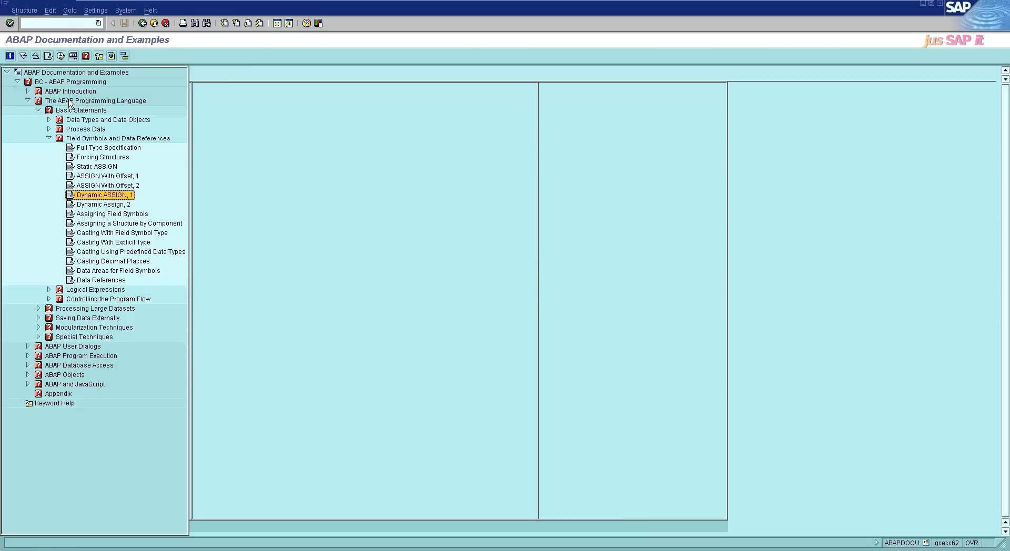
- Execute Dynamic Assign, 2 to list SY-SUBRC values 0 and 4, then return to its source
{"action": "left_click", "coordinate": [97, 205]}
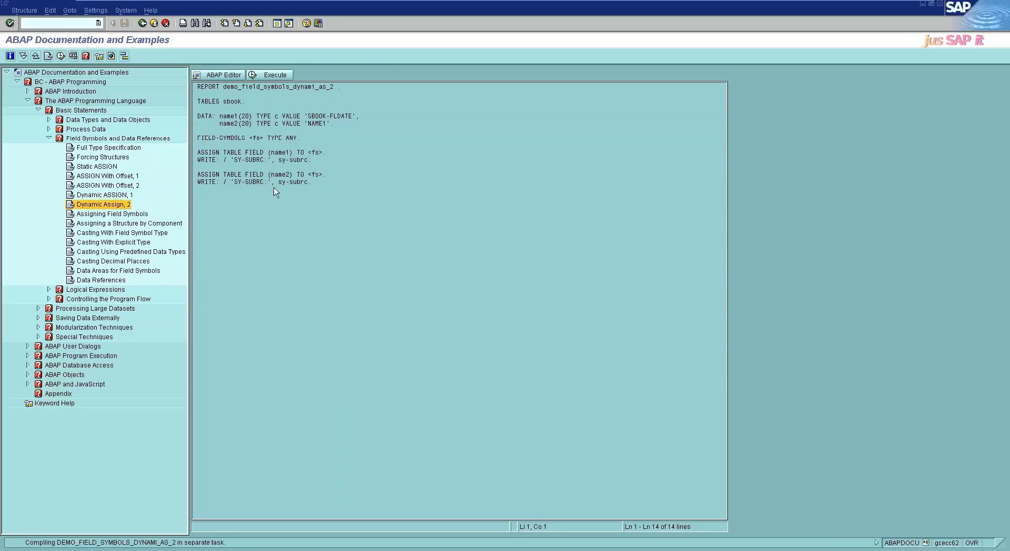
{"action": "key", "text": "F8"}
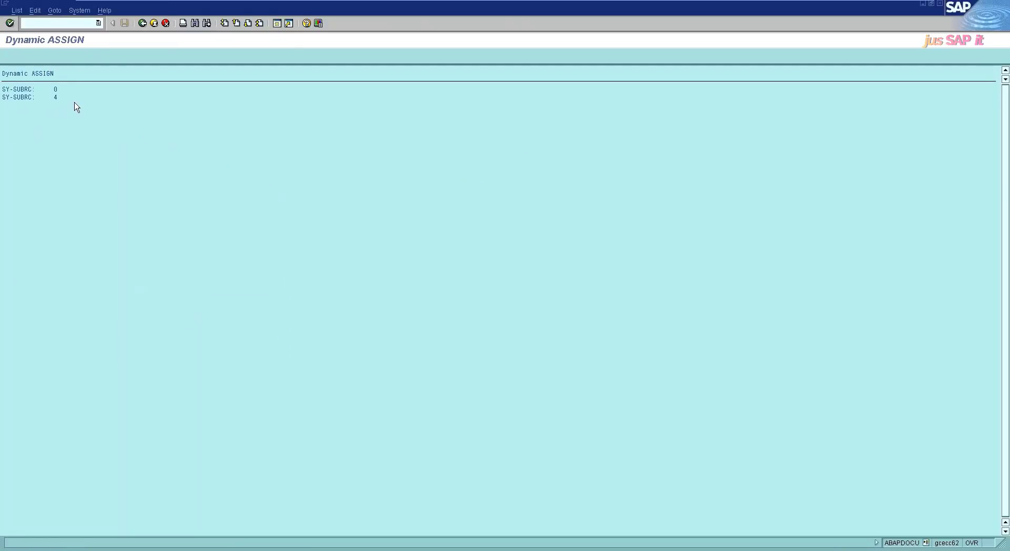
{"action": "key", "text": "F3"}
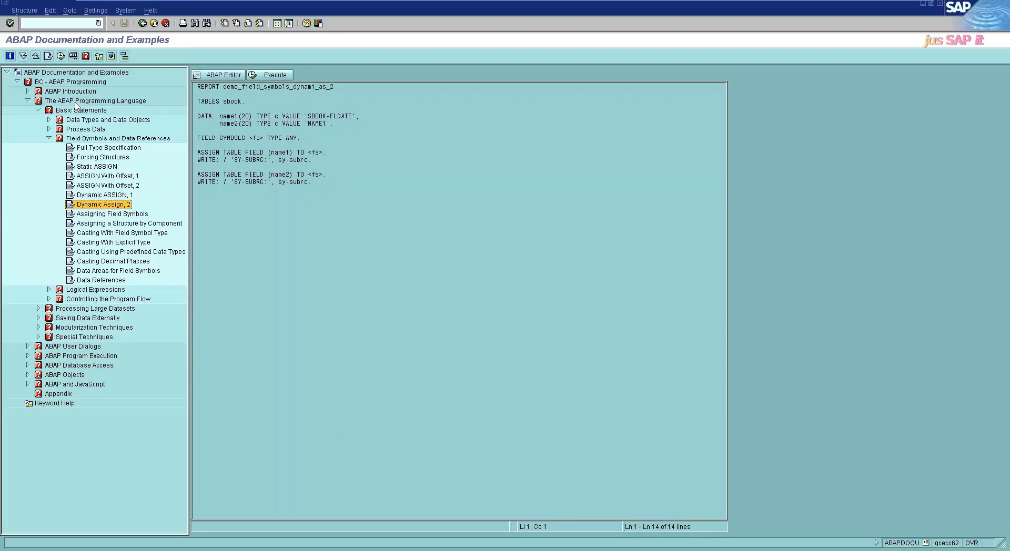
- Run the Assigning Field Symbols example, which prints 1, then go back to its source
{"action": "left_click", "coordinate": [90, 215]}
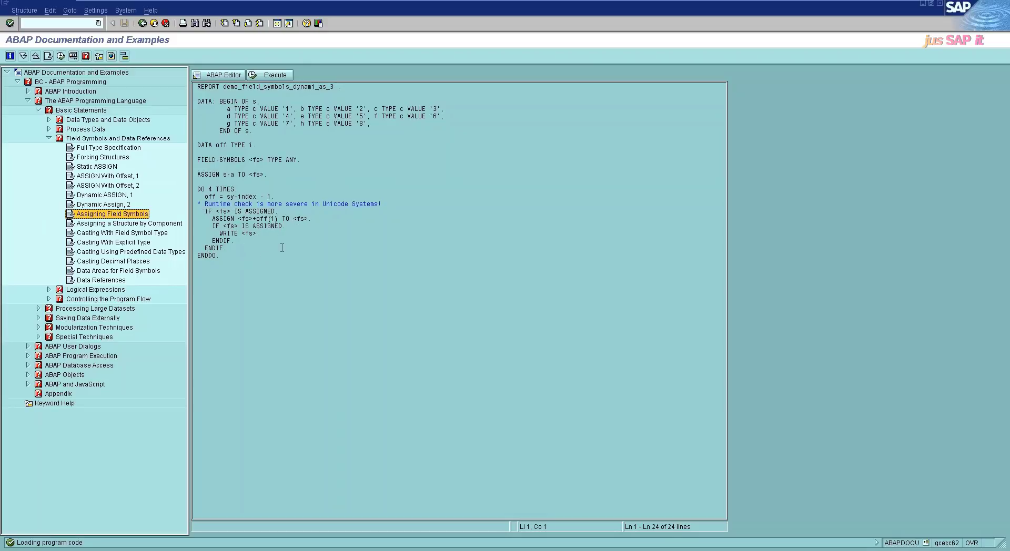
{"action": "key", "text": "F8"}
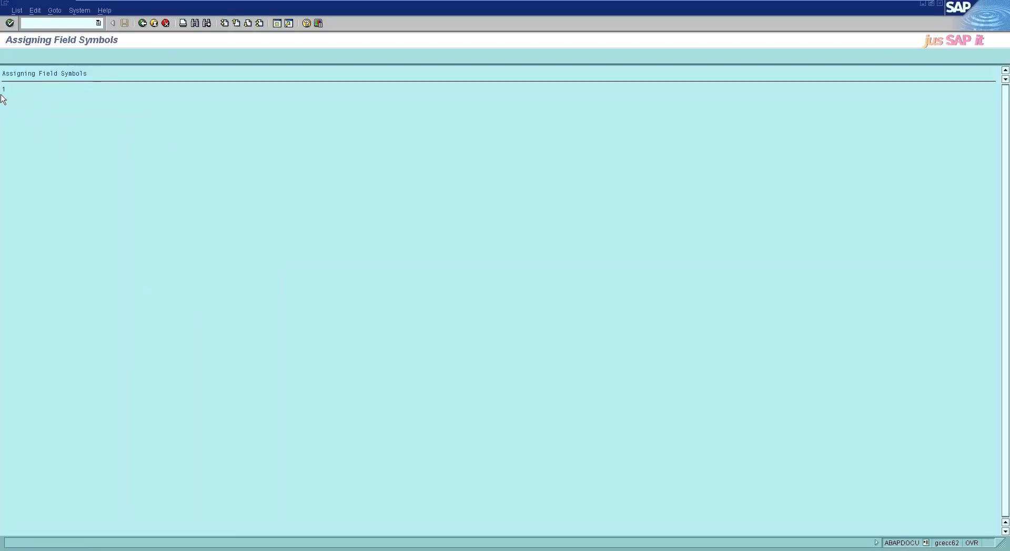
{"action": "key", "text": "F3"}
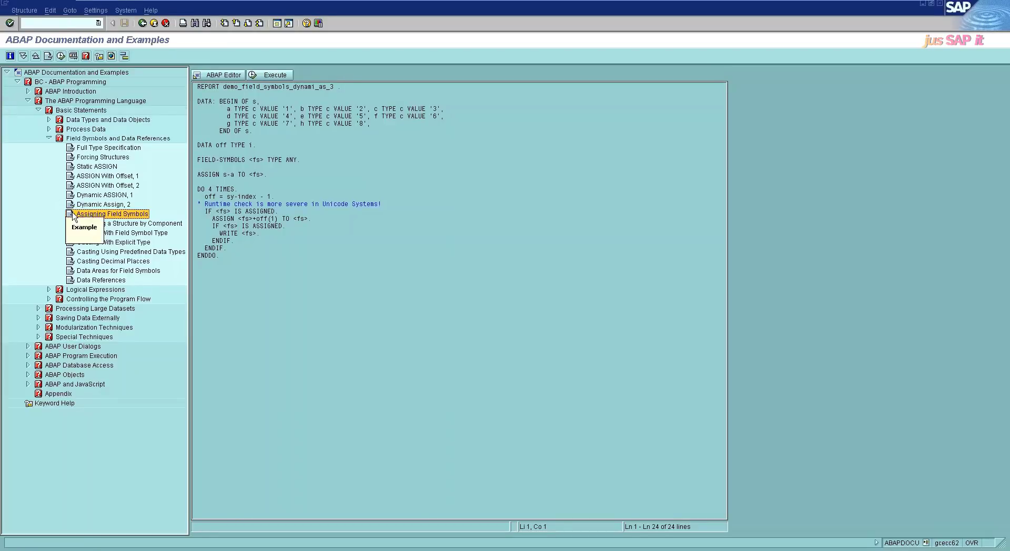
- Run Assigning a Structure by Component to print 11 22 33 and 33, then return to its source
{"action": "left_click", "coordinate": [114, 224]}
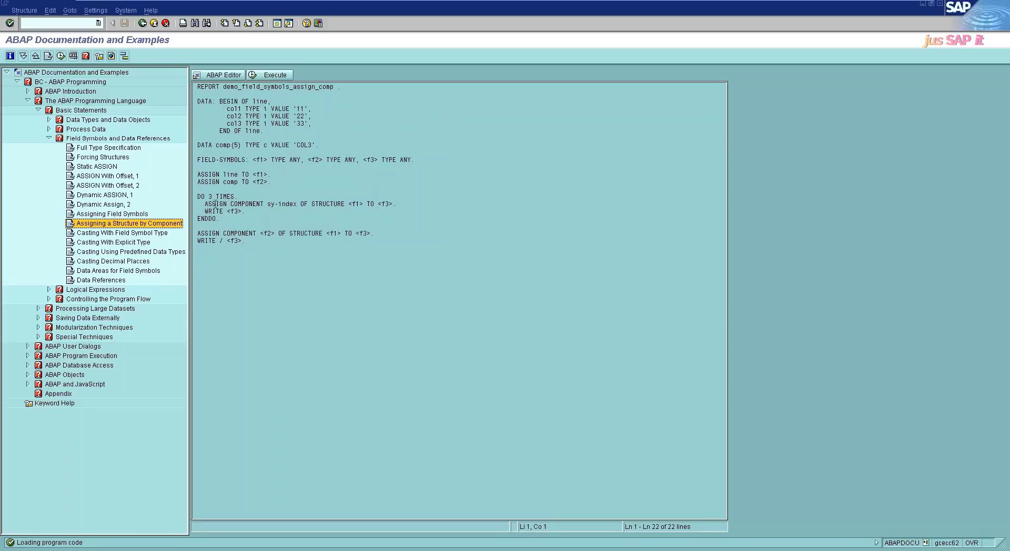
{"action": "key", "text": "F8"}
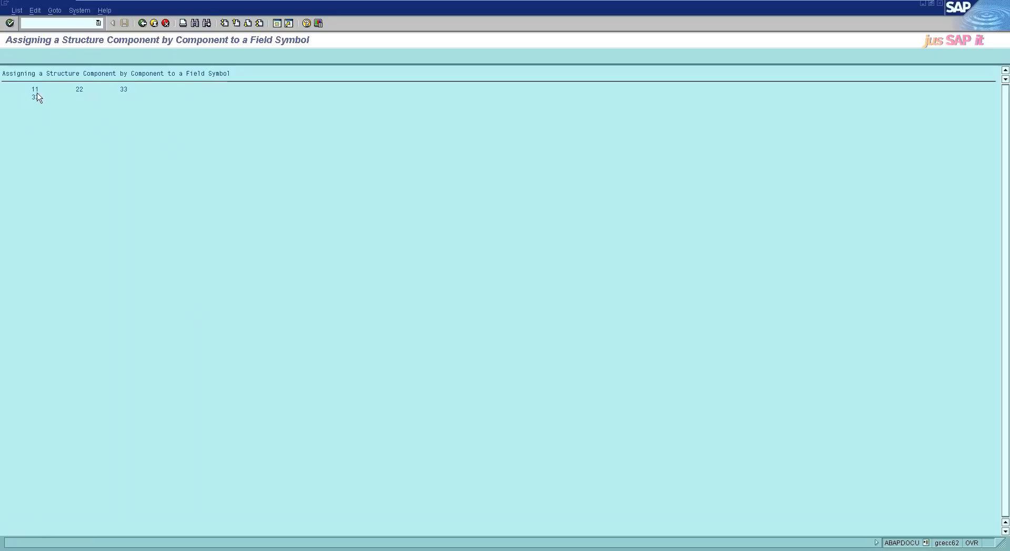
{"action": "key", "text": "F3"}
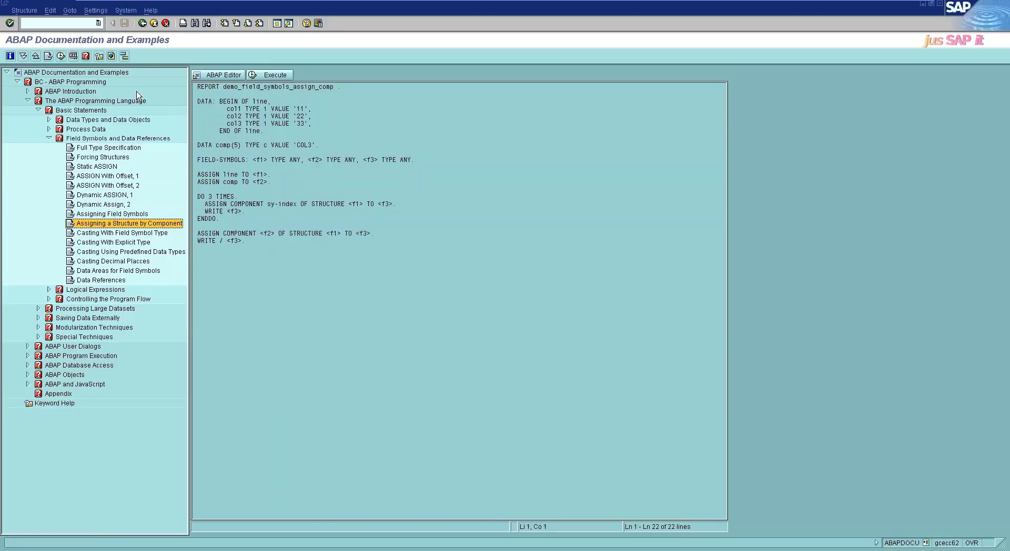
- Execute Casting With Field Symbol Type, listing 26.08.2018 as 2018, 08 and 26, then go back
{"action": "left_click", "coordinate": [100, 233]}
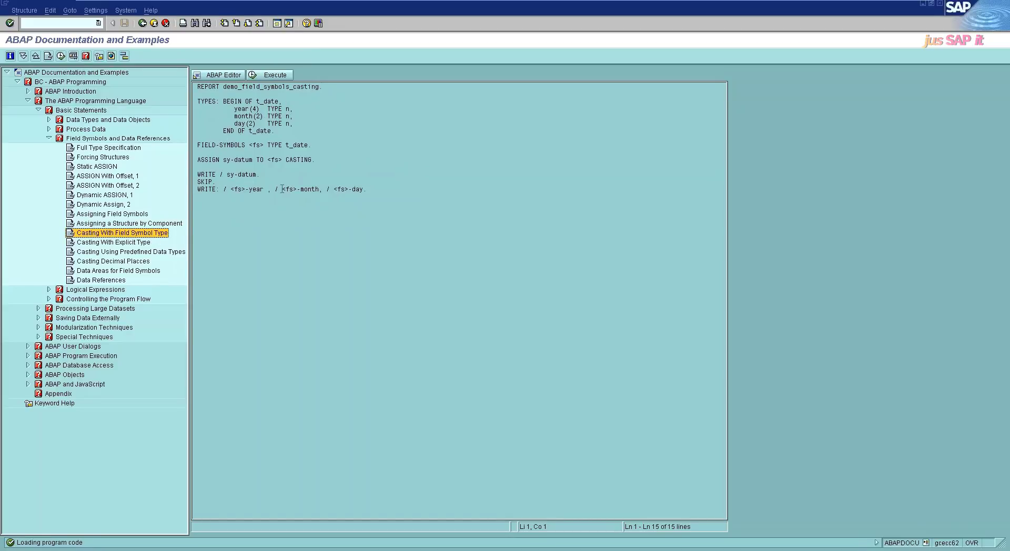
{"action": "key", "text": "F8"}
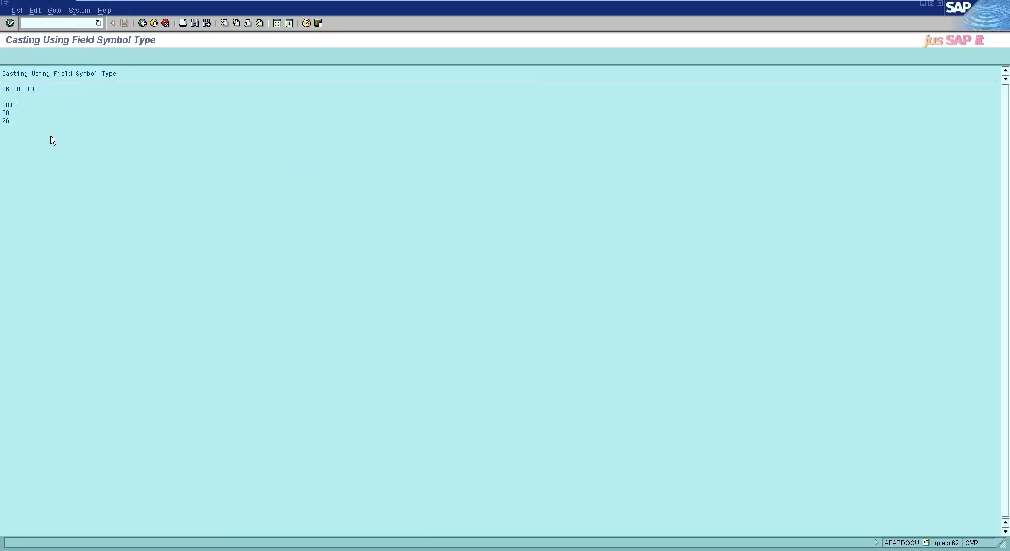
{"action": "key", "text": "F3"}
- Run Casting With Explicit Type, check its 26.08.2018 and 2018, 08, 26 output, then return to its source
{"action": "left_click", "coordinate": [119, 243]}
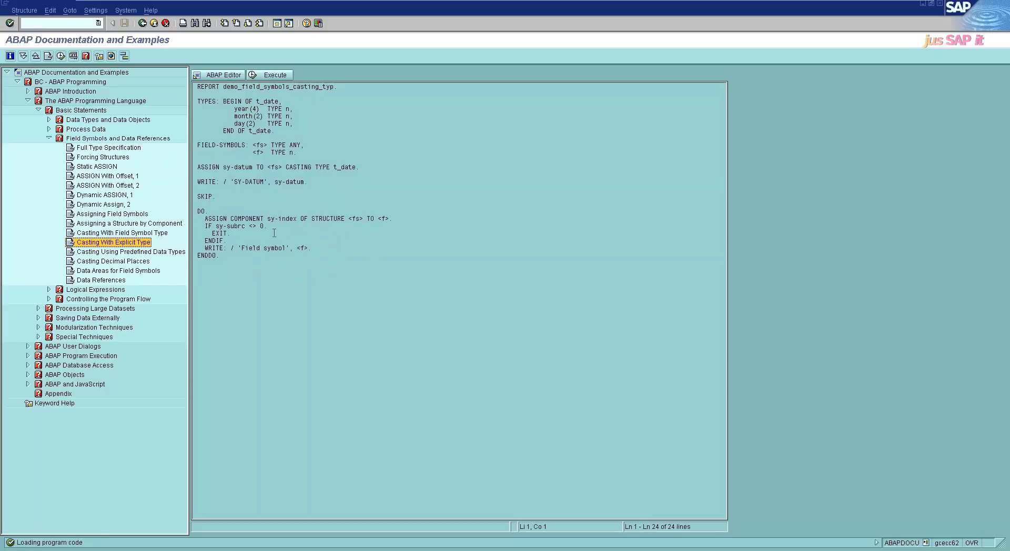
{"action": "key", "text": "F8"}
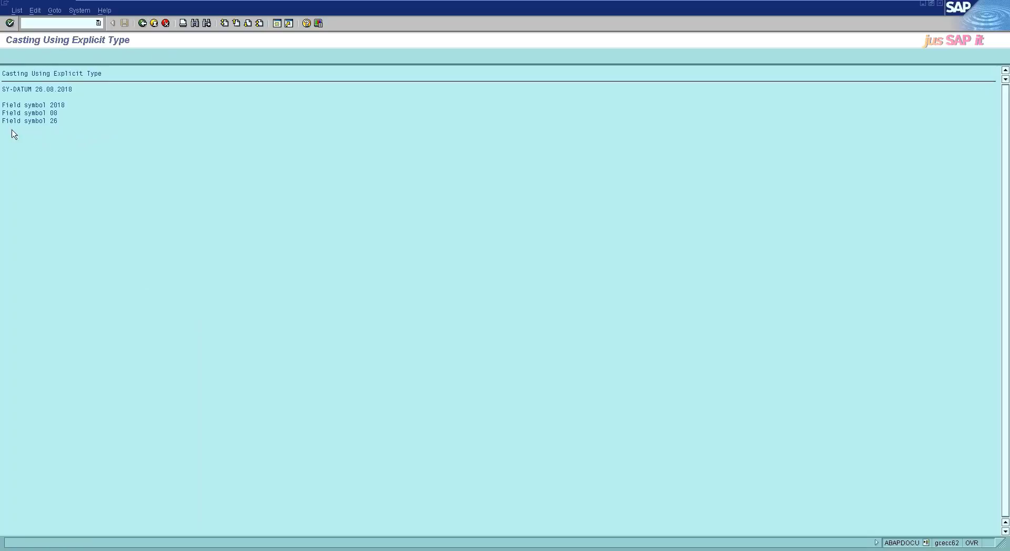
{"action": "key", "text": "F3"}
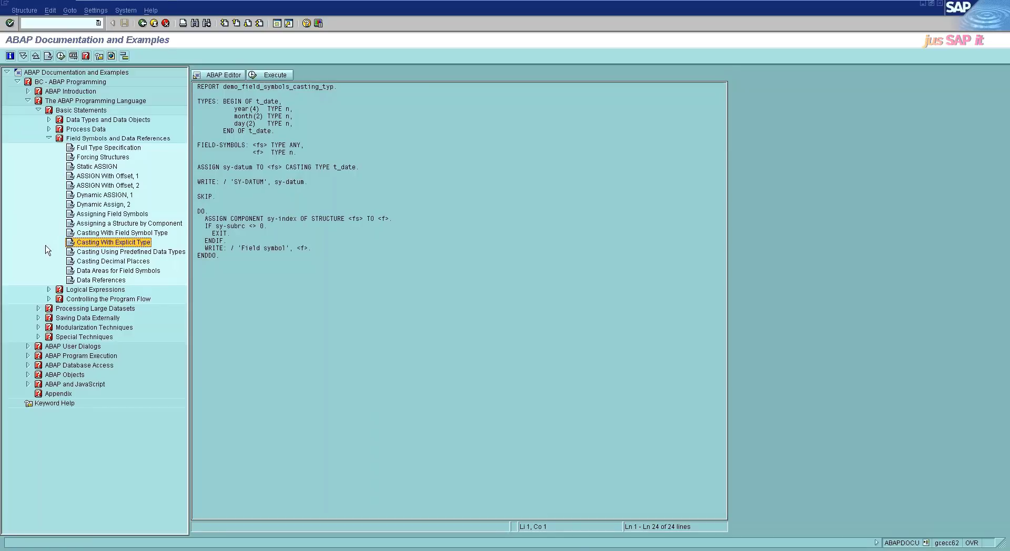
- Run Casting Using Predefined Data Types, check its 19980606 and 06061998 output, then return
{"action": "left_click", "coordinate": [117, 253]}
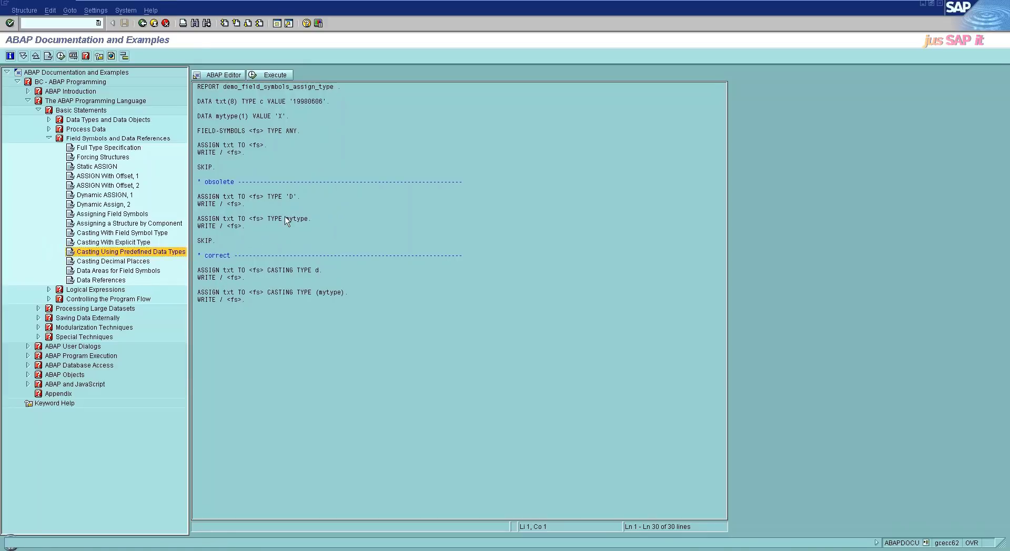
{"action": "key", "text": "F8"}
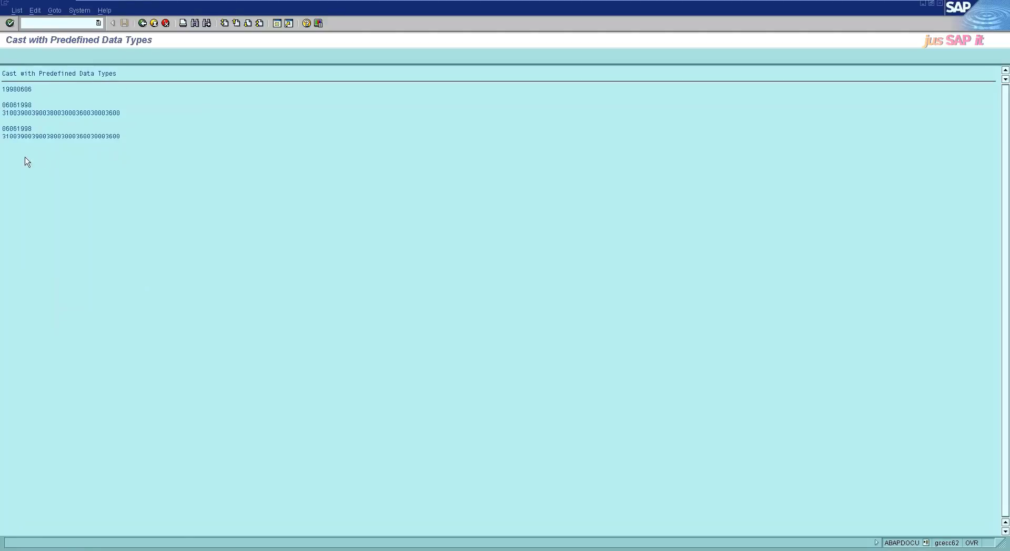
{"action": "key", "text": "F3"}
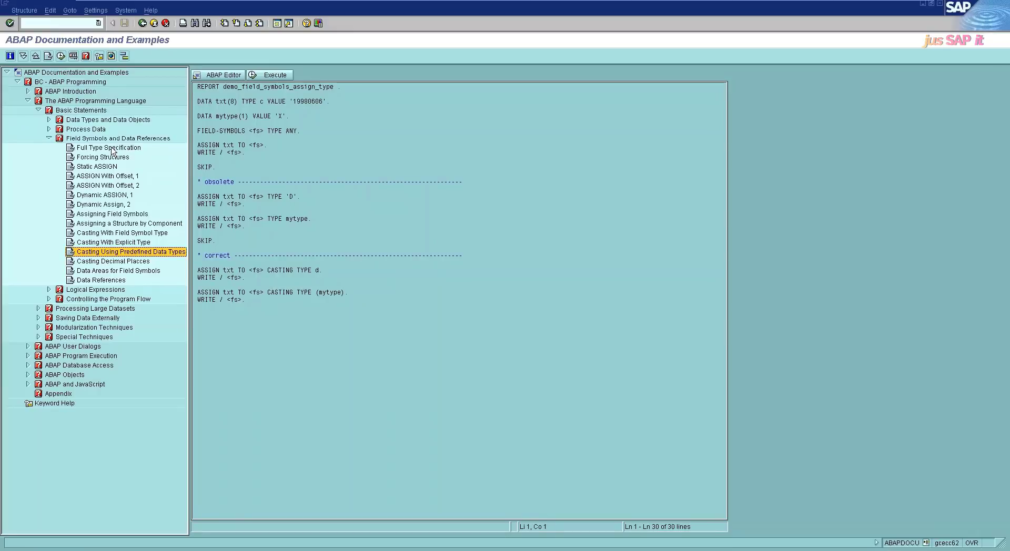
- Run Casting Decimal Places, showing PACK1 400.00 and PACK2 123,456.79, then return to demo_field_symbols_assign_deci
{"action": "left_click", "coordinate": [85, 262]}
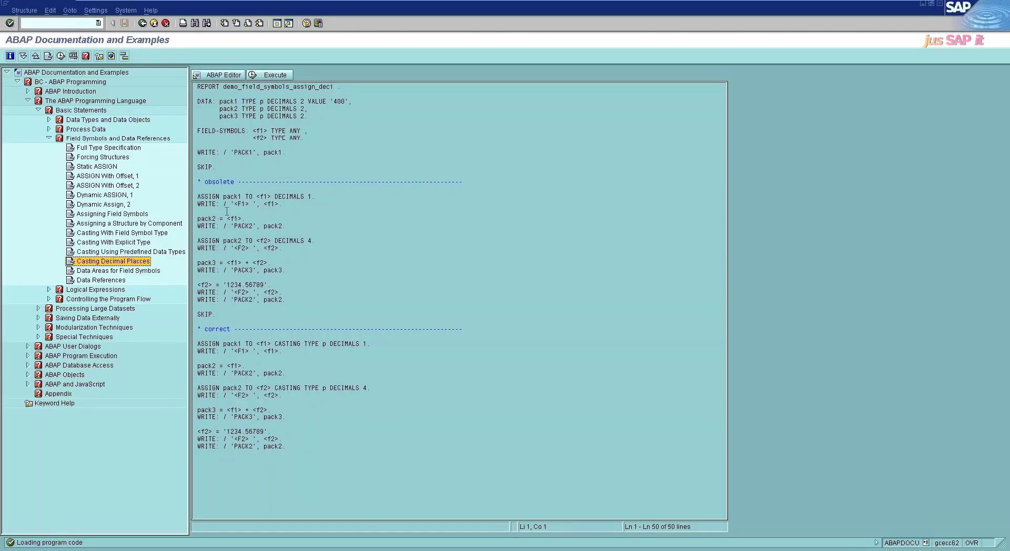
{"action": "key", "text": "F8"}
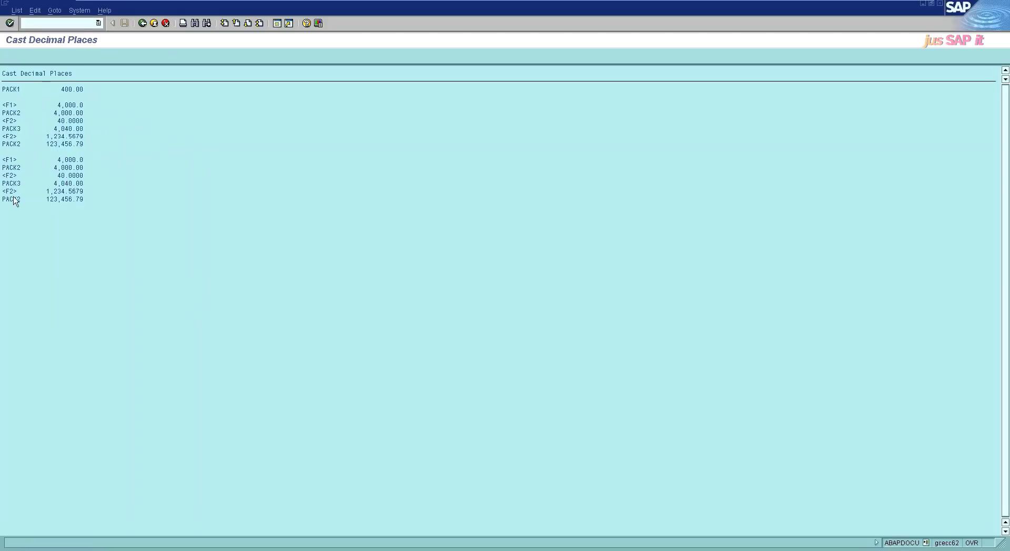
{"action": "key", "text": "F3"}
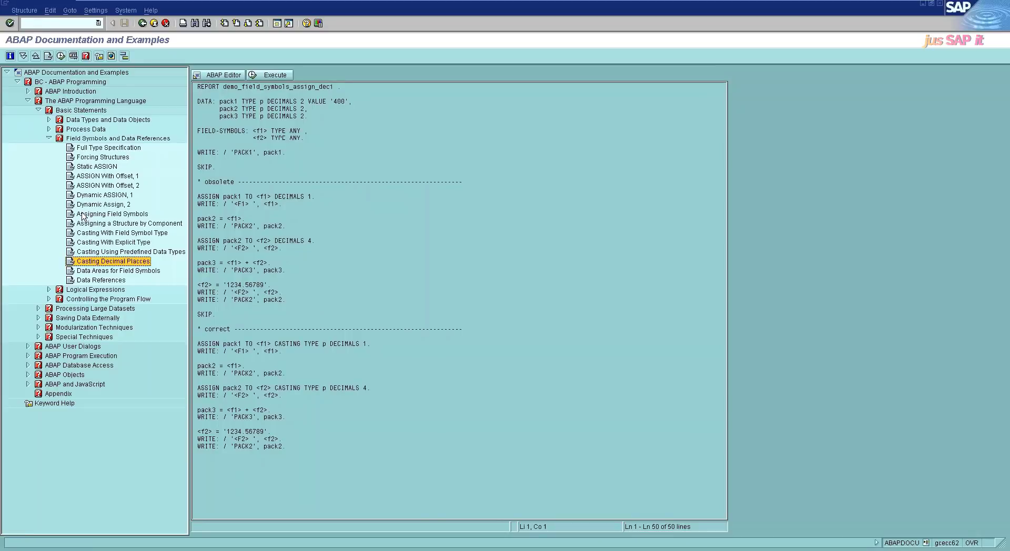
- Select Data Areas for Field Symbols and execute it, bringing up the demo_field_symbols_assign_err source
{"action": "left_click", "coordinate": [84, 271]}
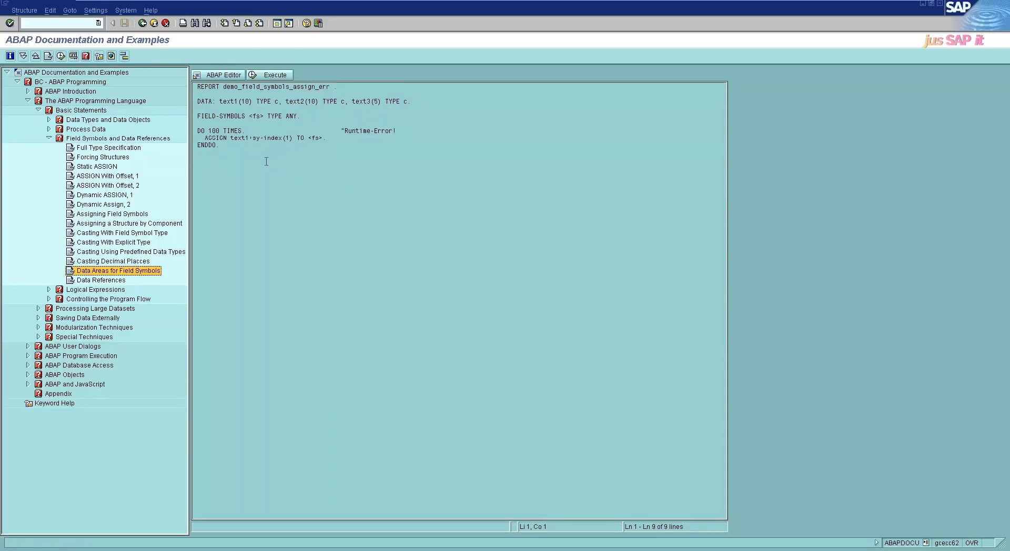
{"action": "left_click", "coordinate": [272, 79]}
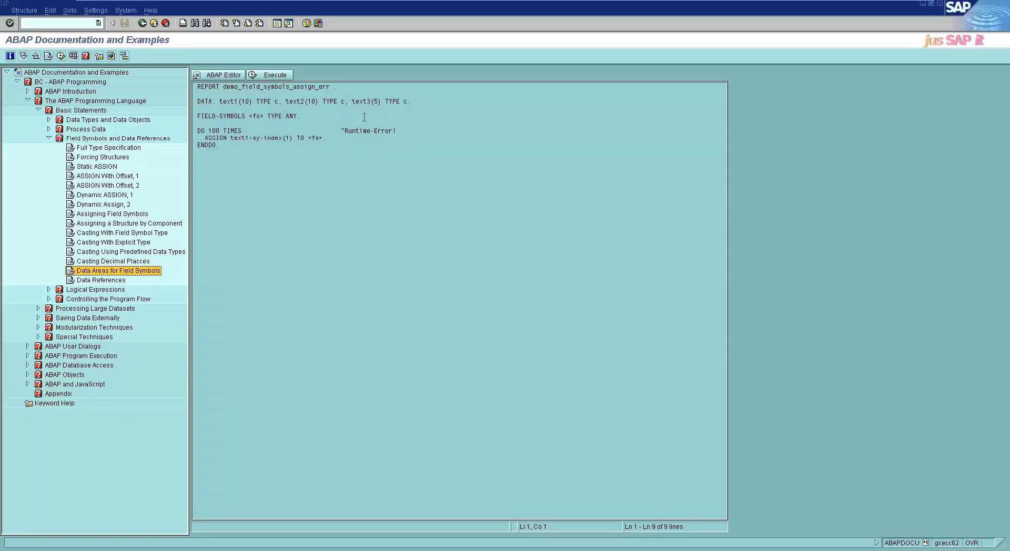
- Select Data References and run demo_data_reference, producing an output list of 1 and 2
{"action": "left_click", "coordinate": [102, 280]}
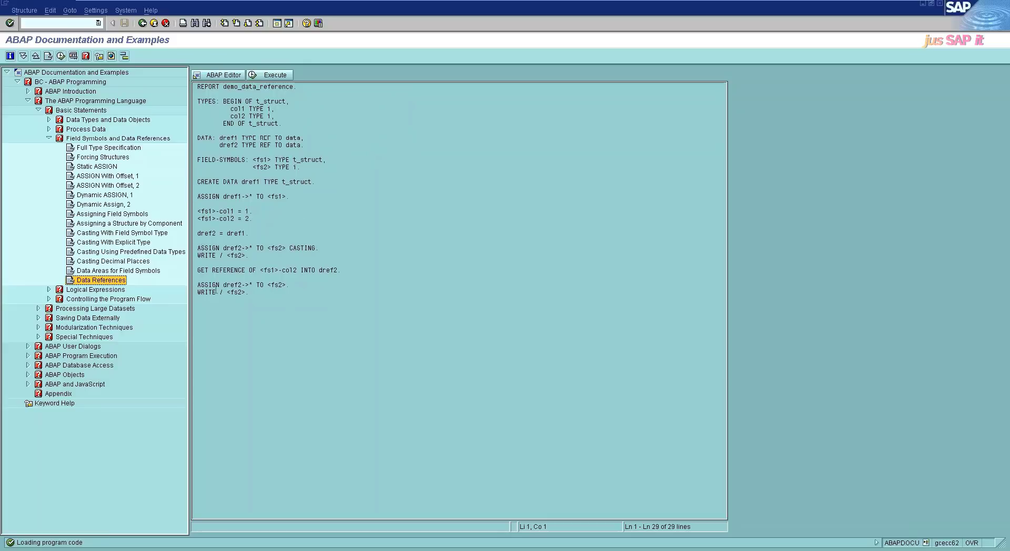
{"action": "key", "text": "F8"}
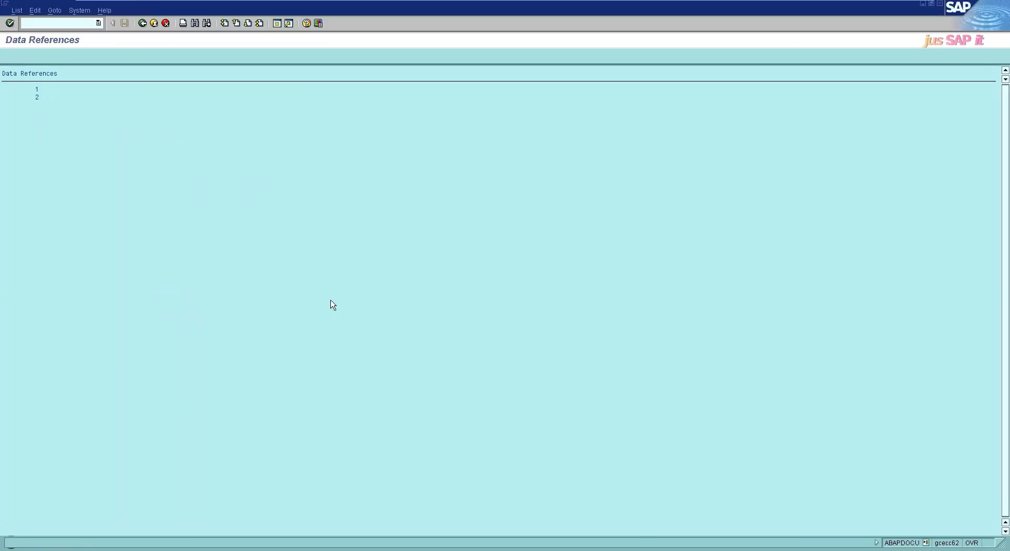